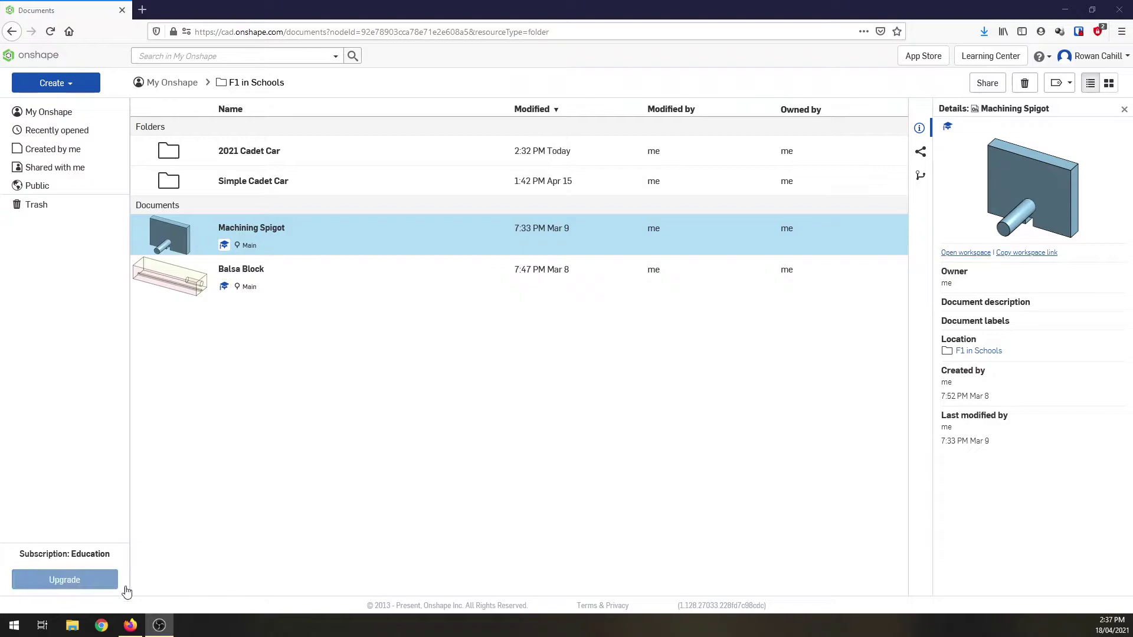
middle_click(134, 632)
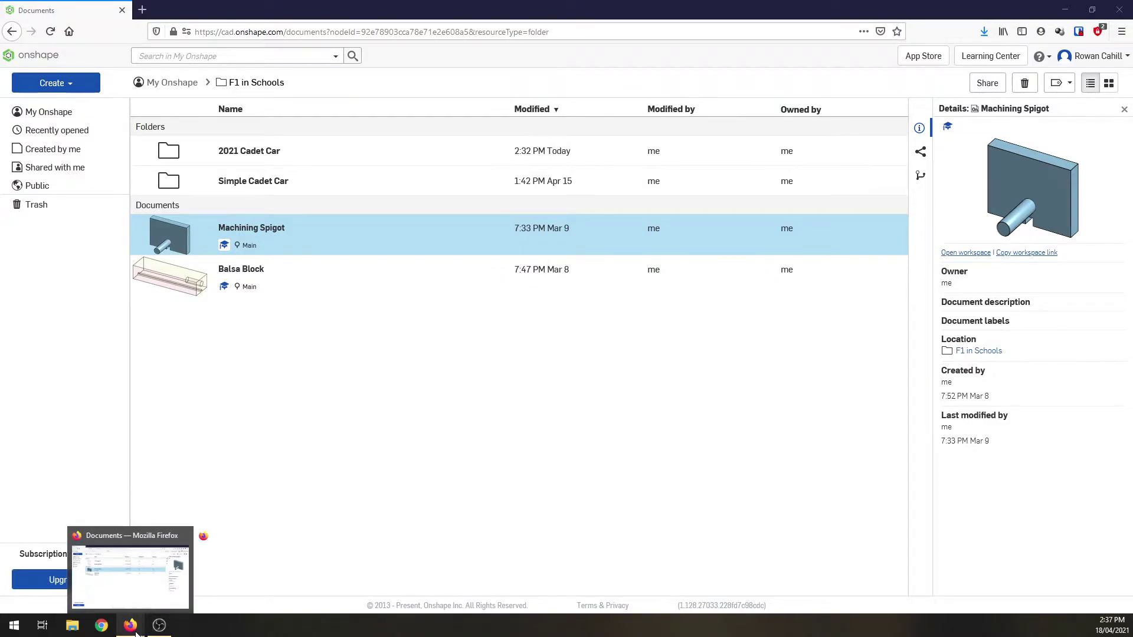
click(219, 30)
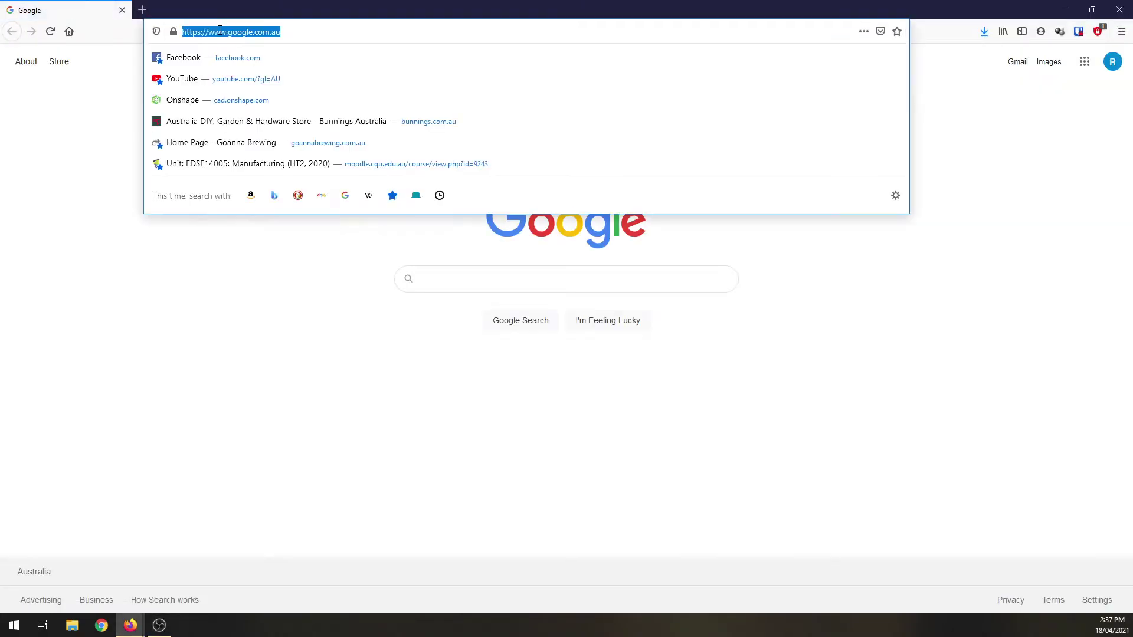
text(www.)
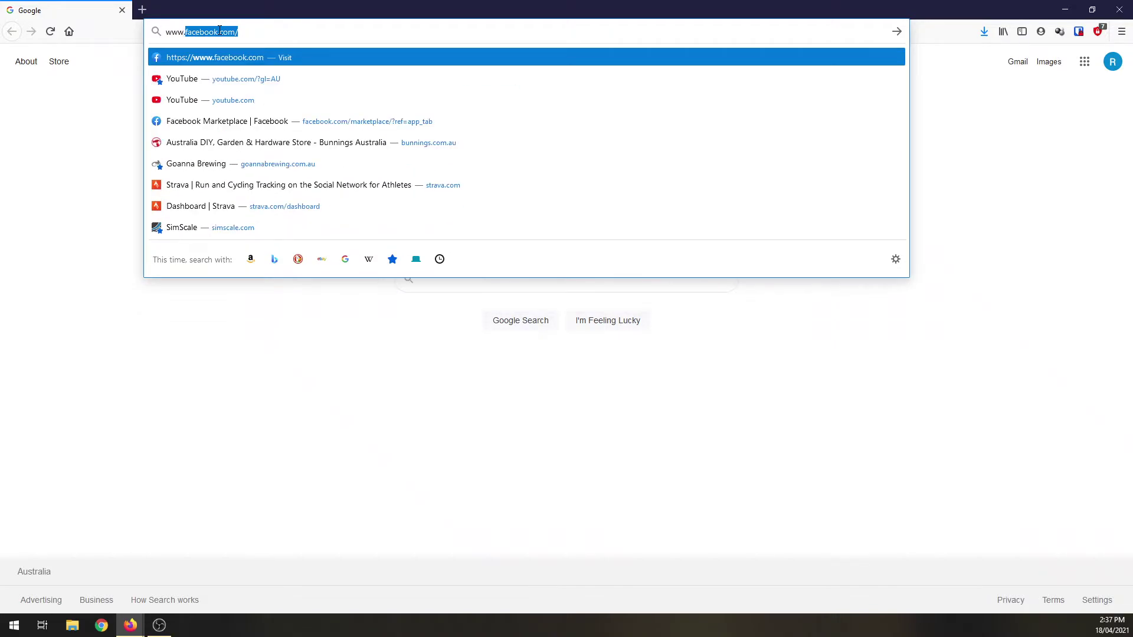
text(rea.or)
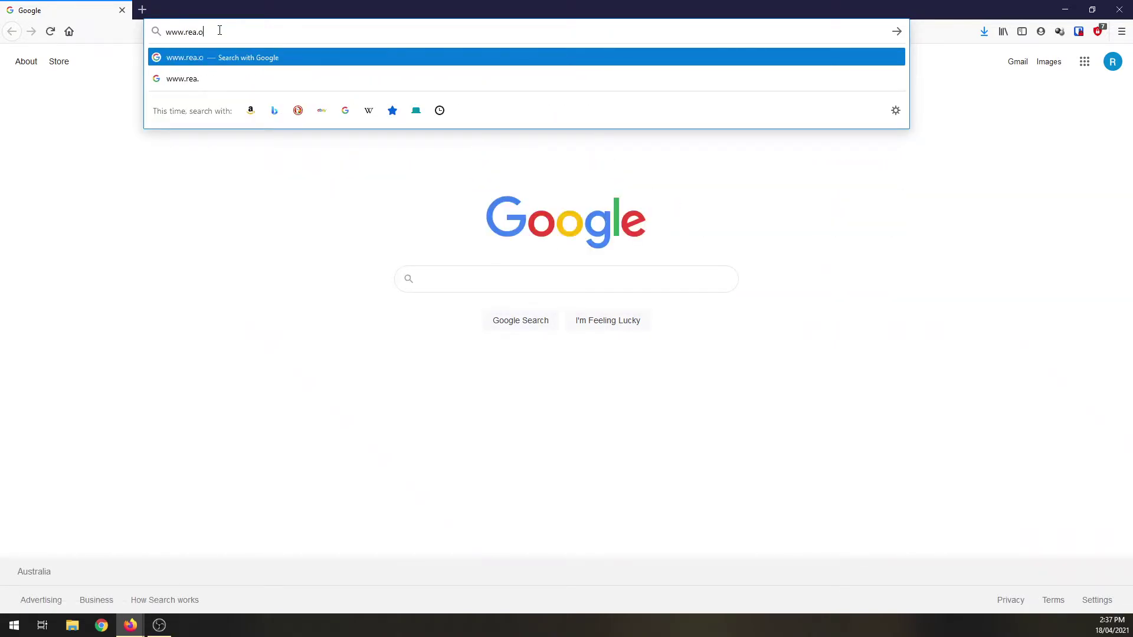
text(g.au)
key(Return)
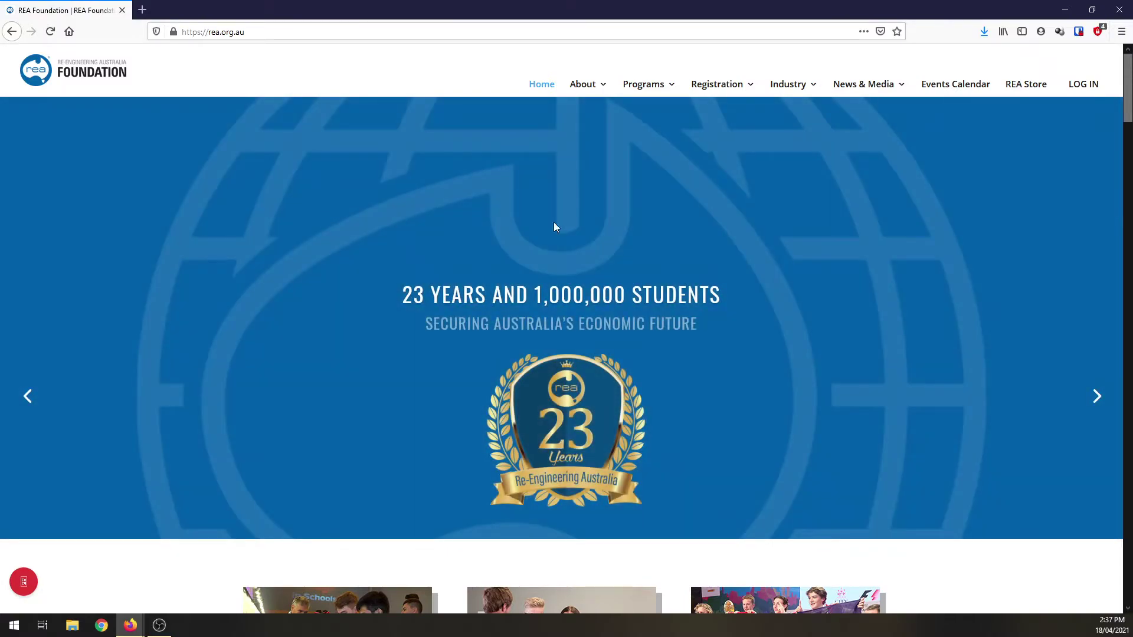
mouse_move(661, 87)
mouse_move(663, 122)
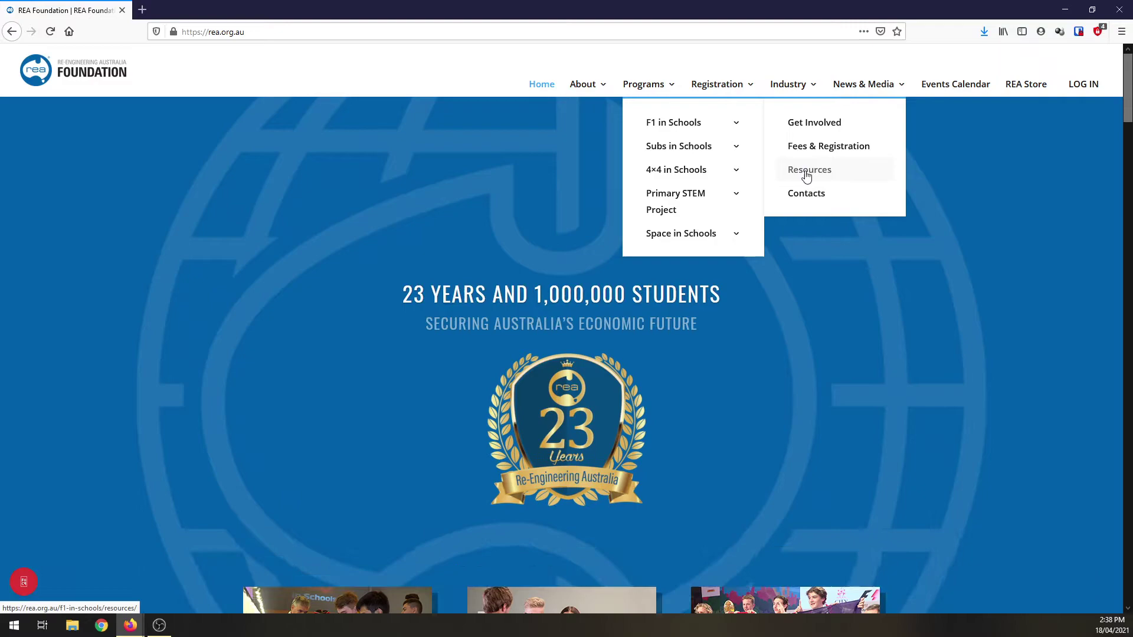
- Go to the F1 in Schools Resources page and scroll down to Supporting Documents & Car Assembly Parts
click(807, 171)
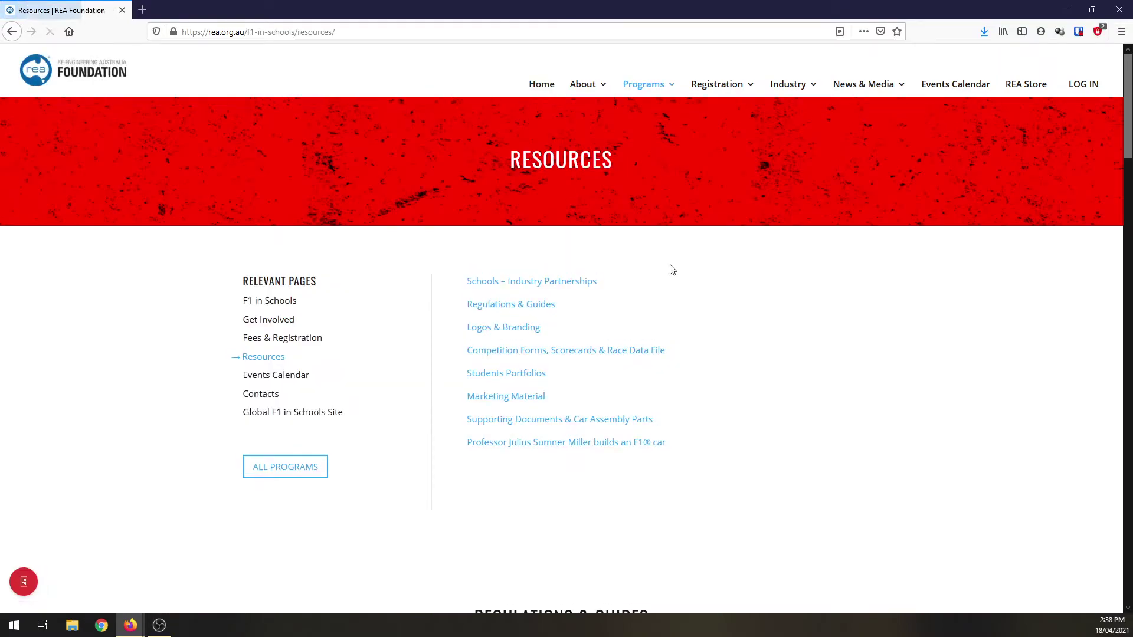
scroll(394, 258, down, 4)
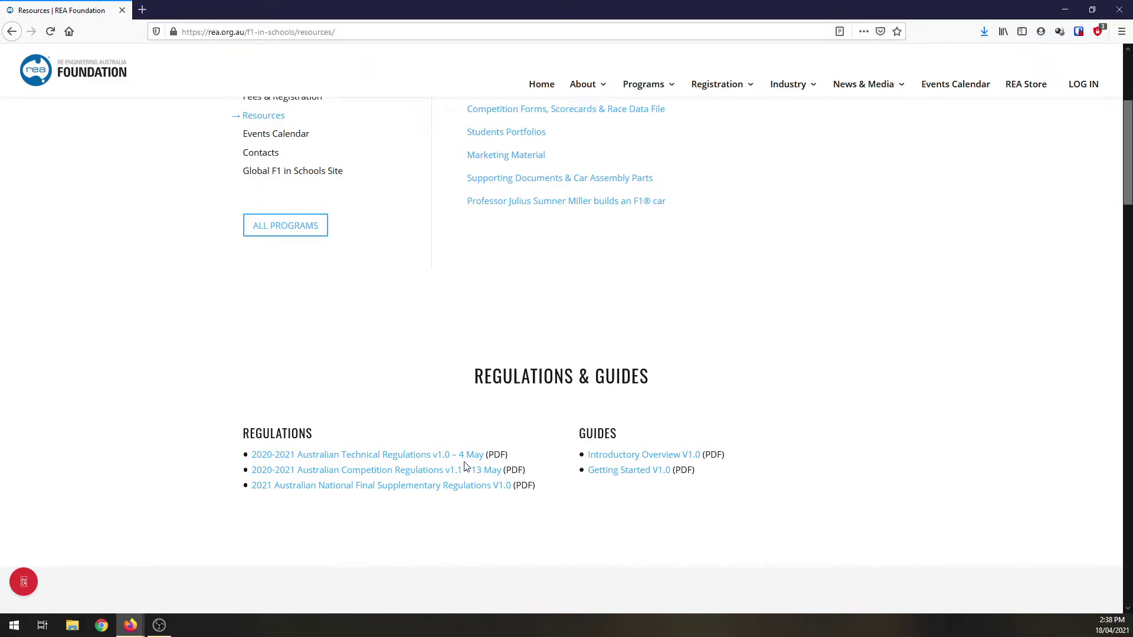
scroll(465, 451, down, 5)
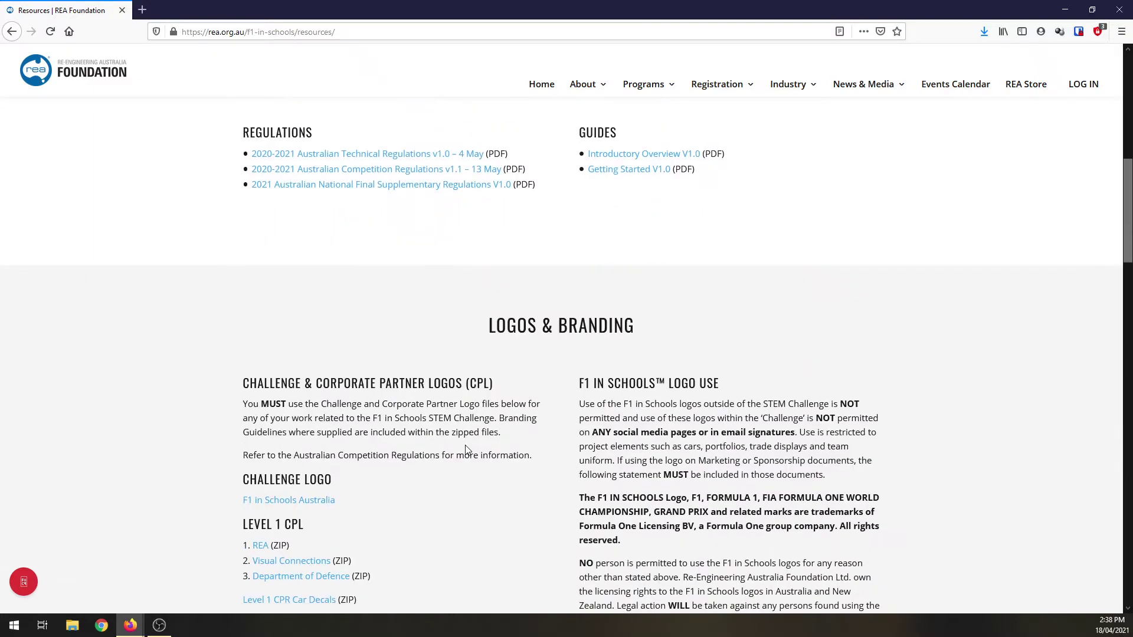
scroll(468, 450, down, 4)
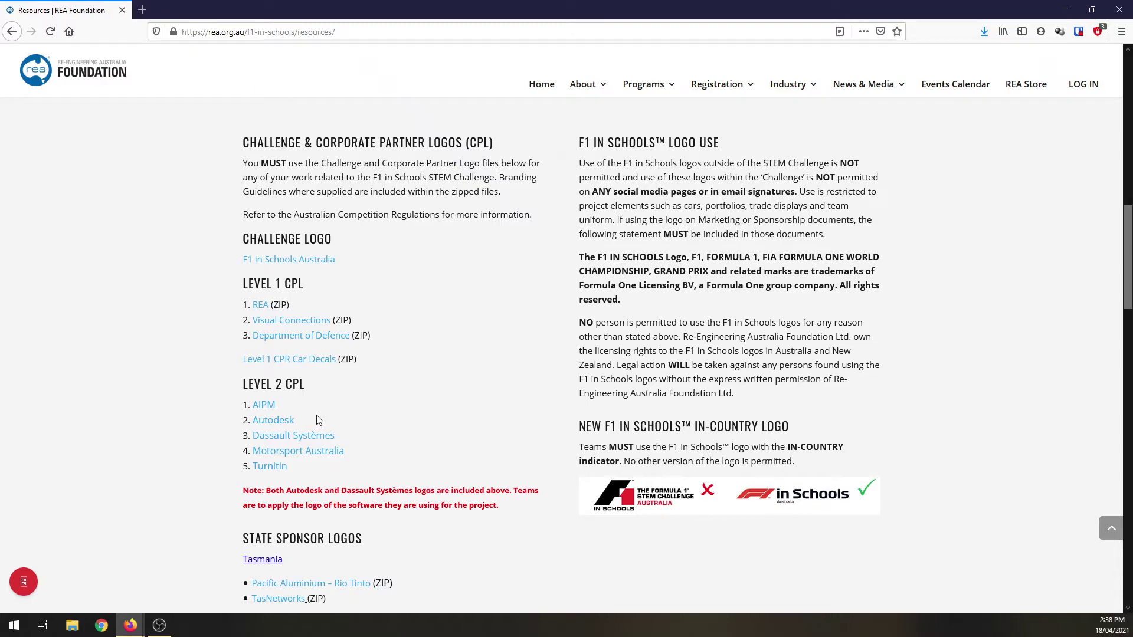
scroll(318, 420, down, 10)
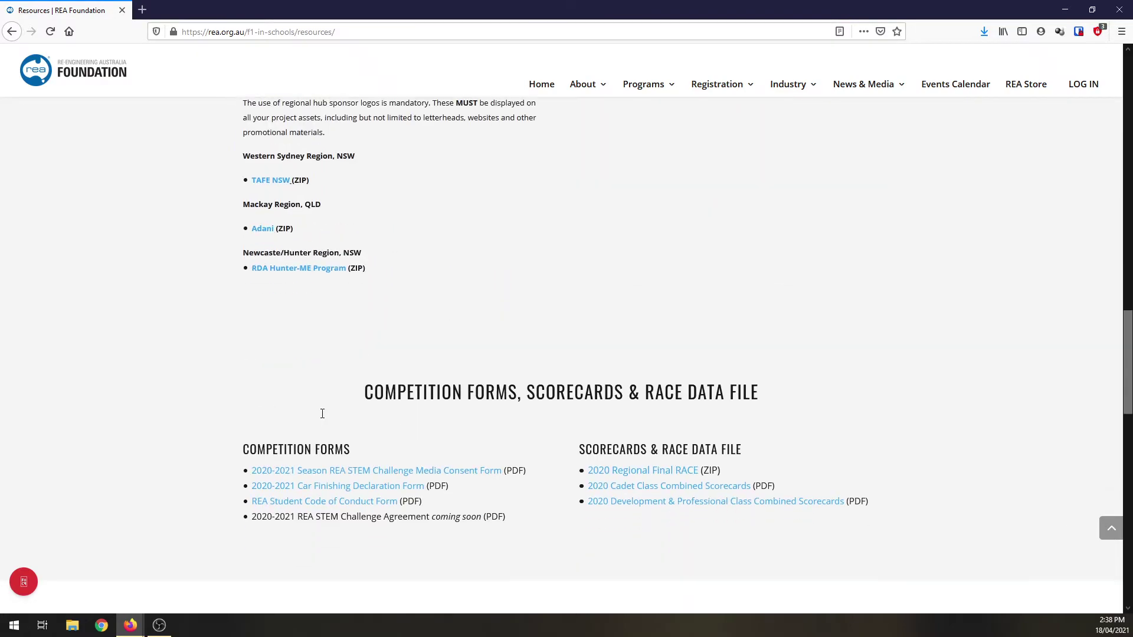
scroll(499, 383, down, 2)
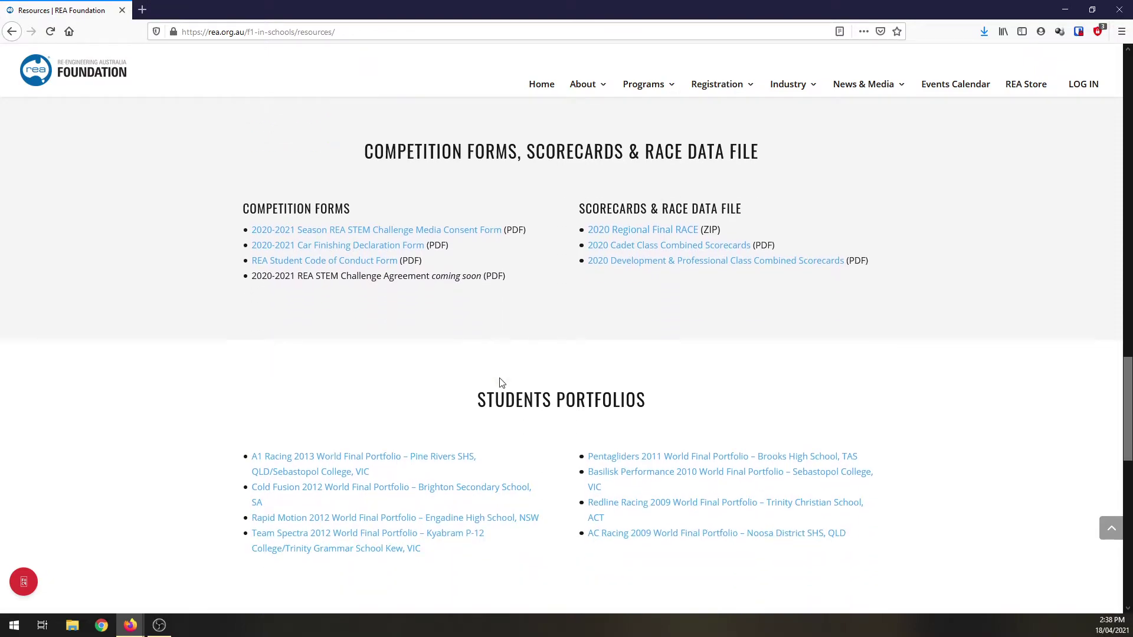
scroll(554, 361, down, 2)
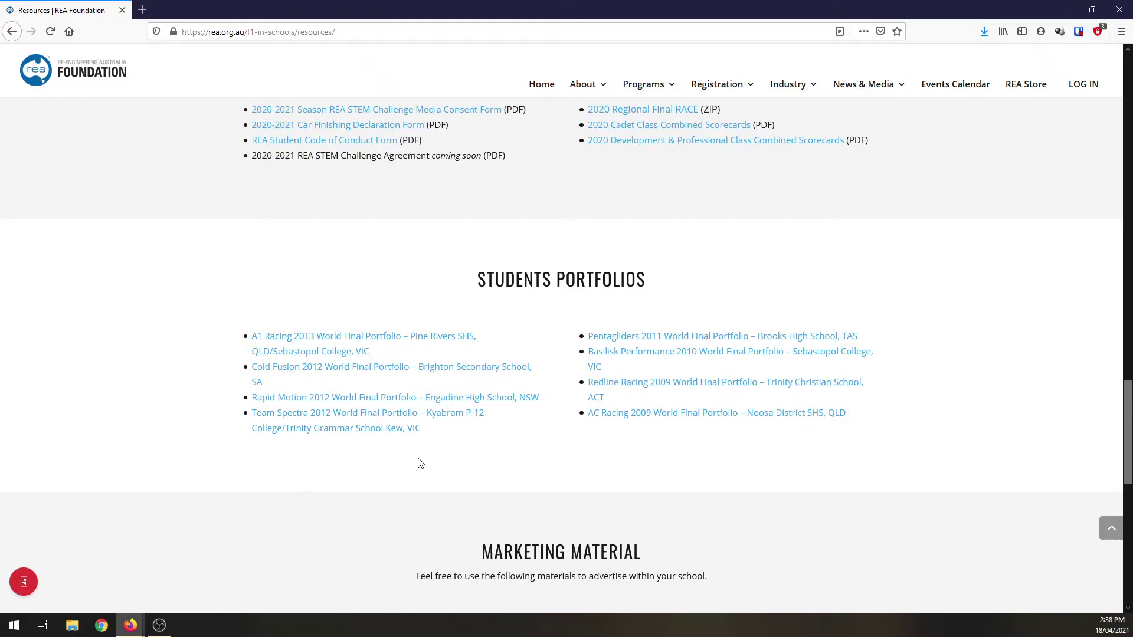
scroll(420, 463, down, 3)
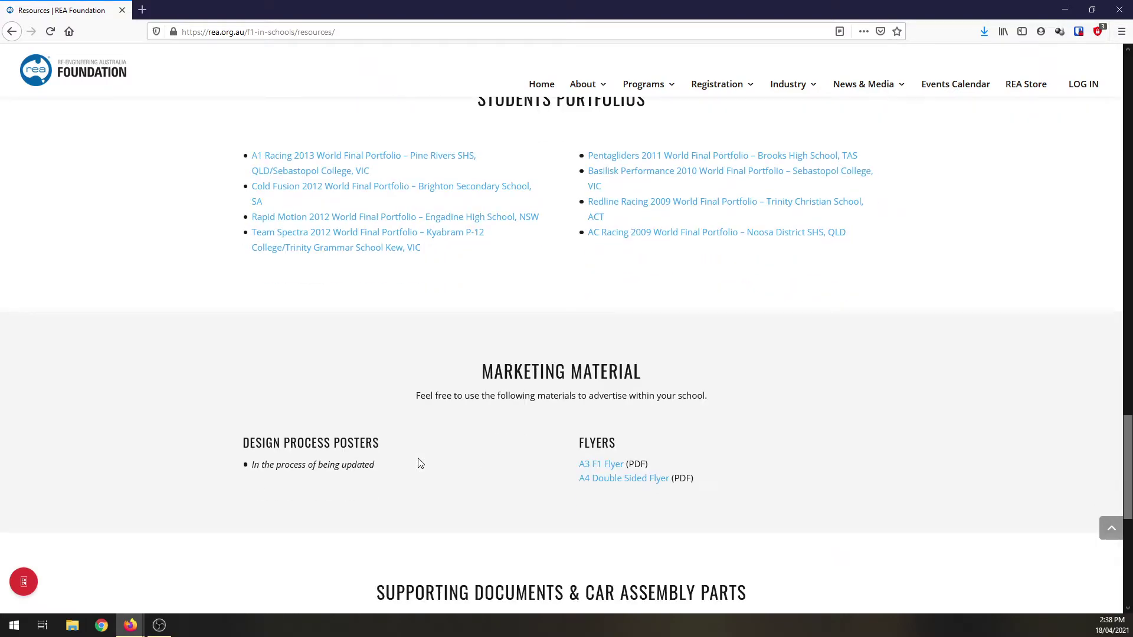
scroll(420, 463, down, 4)
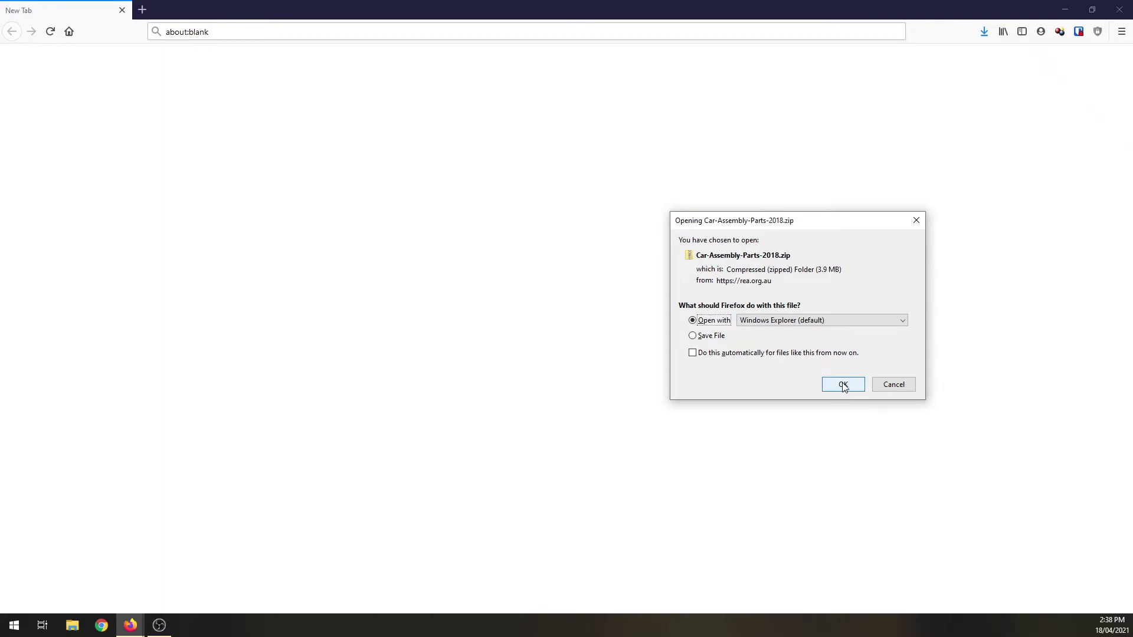
- Confirm the download of Car-Assembly-Parts-2018.zip in the download dialog
click(712, 337)
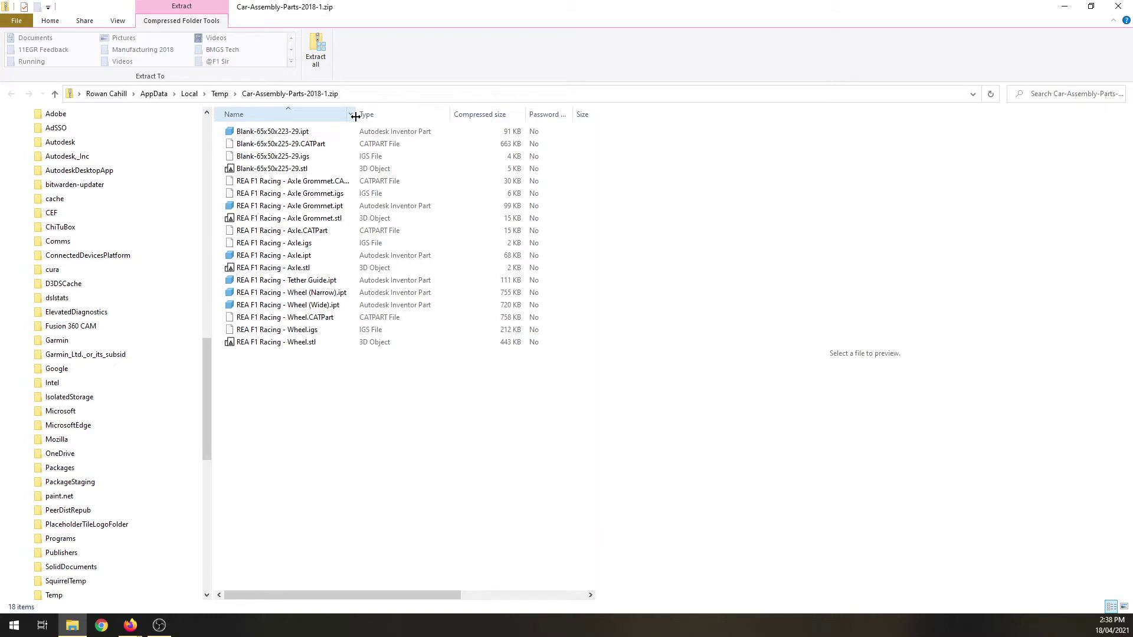
- Copy the Tether Guide, Wheel Narrow, Wheel Wide, Axle and Axle Grommet .ipt files from the zip
drag(356, 116, 402, 115)
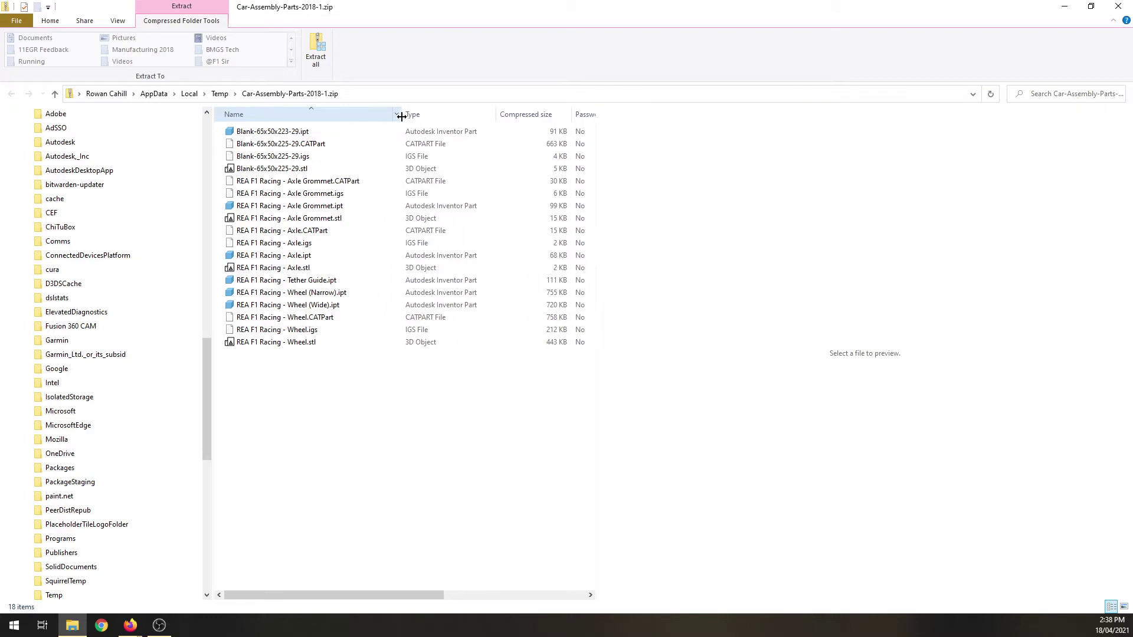
click(307, 284)
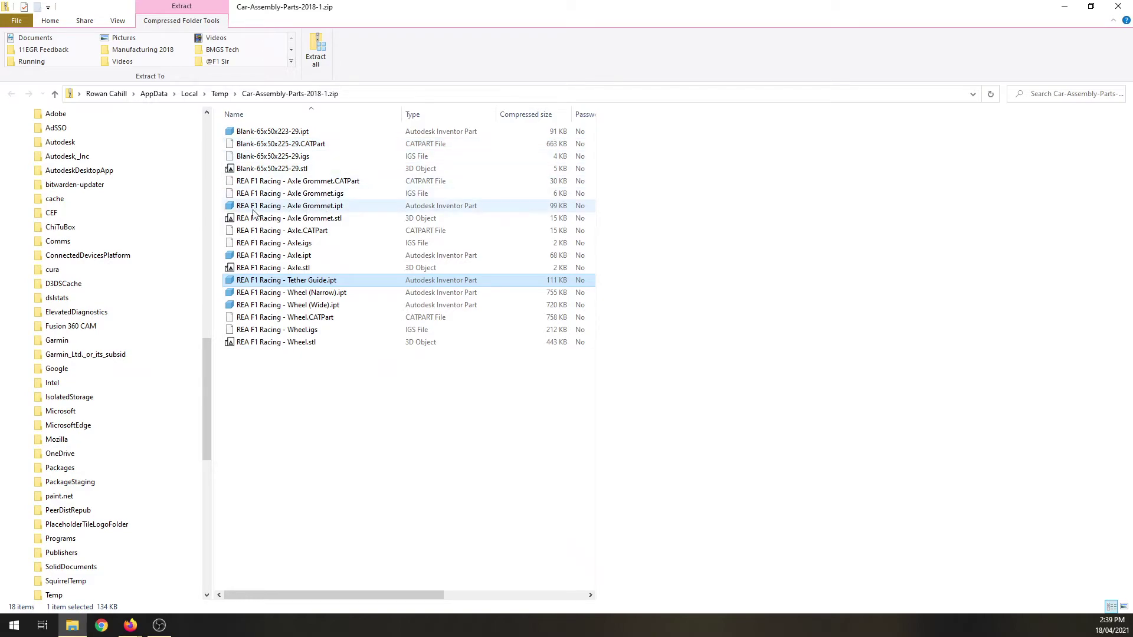
ctrl+click(295, 293)
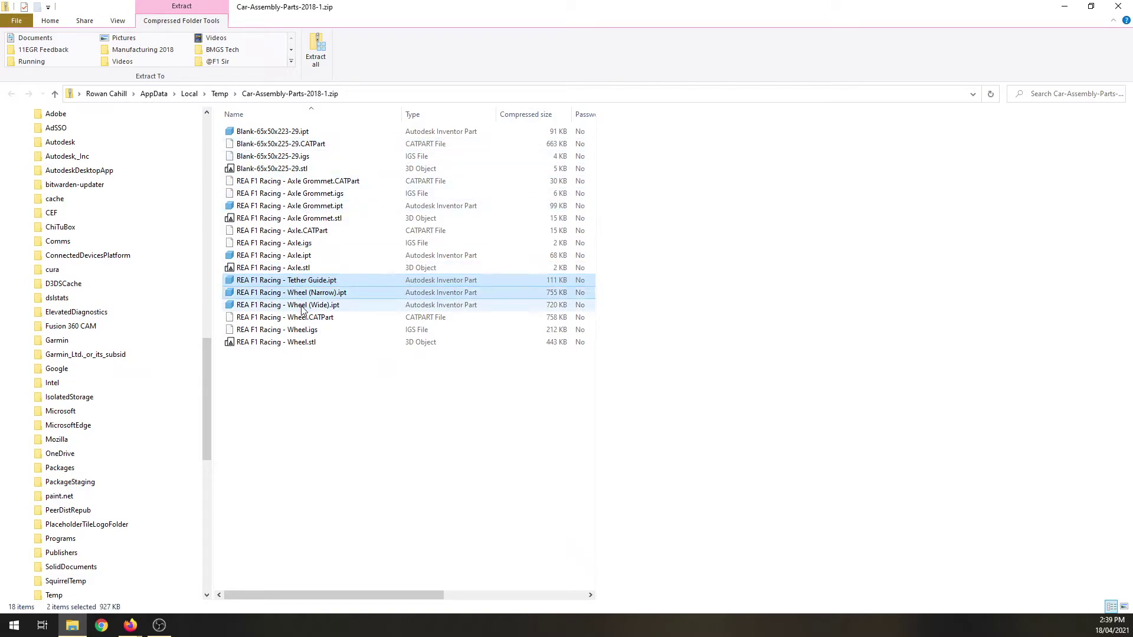
ctrl+click(301, 307)
ctrl+click(299, 255)
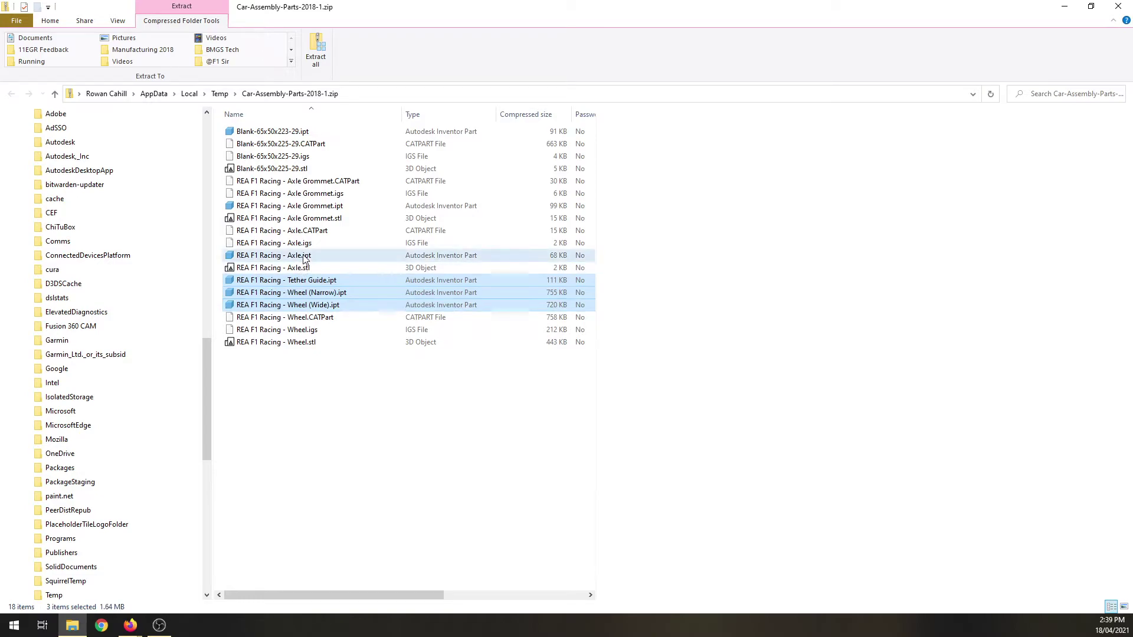
ctrl+click(326, 207)
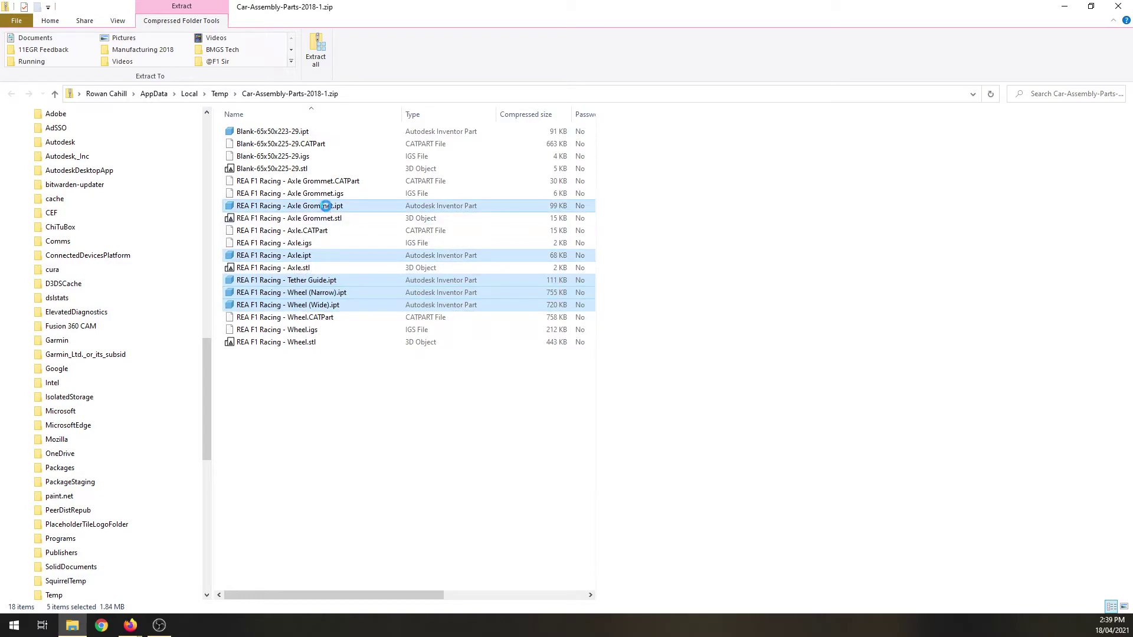
right_click(326, 208)
click(348, 233)
- In a second Explorer window, create a folder named REA Parts on the Desktop
middle_click(72, 630)
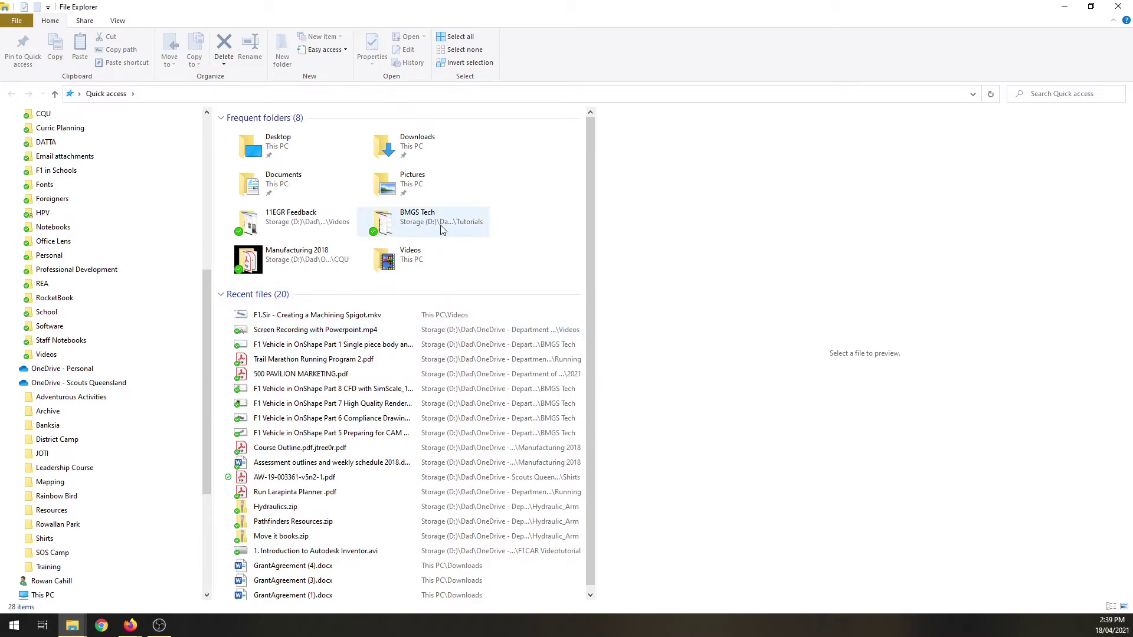
click(292, 147)
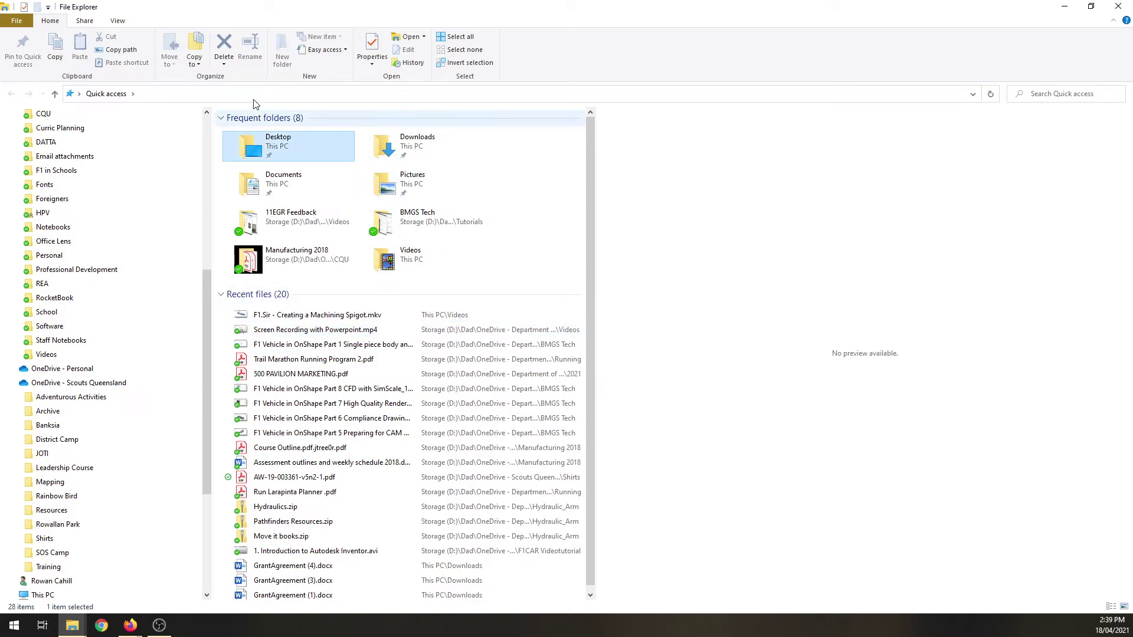
double_click(285, 145)
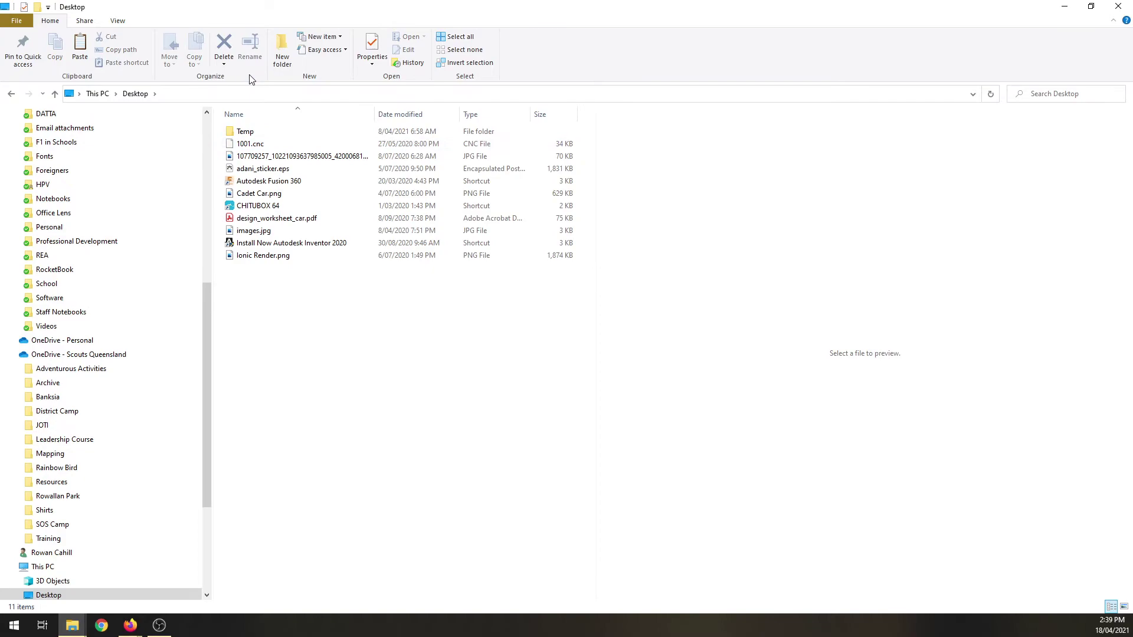
click(282, 51)
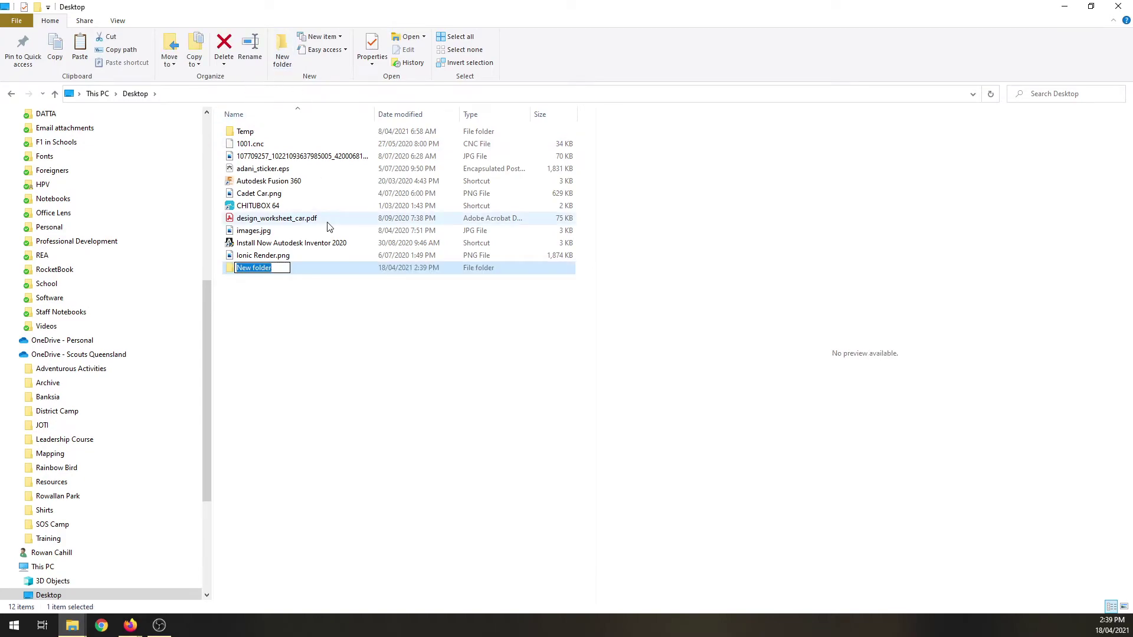
text(REA Parts)
key(Return)
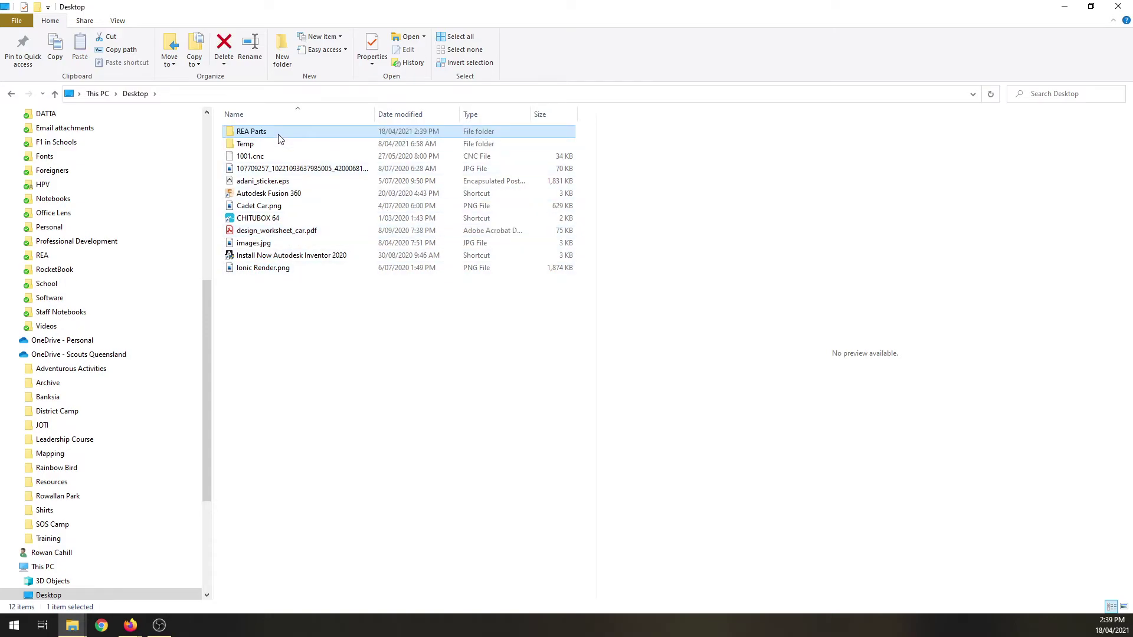
- Paste the five .ipt files into REA Parts and return to Onshape
double_click(280, 135)
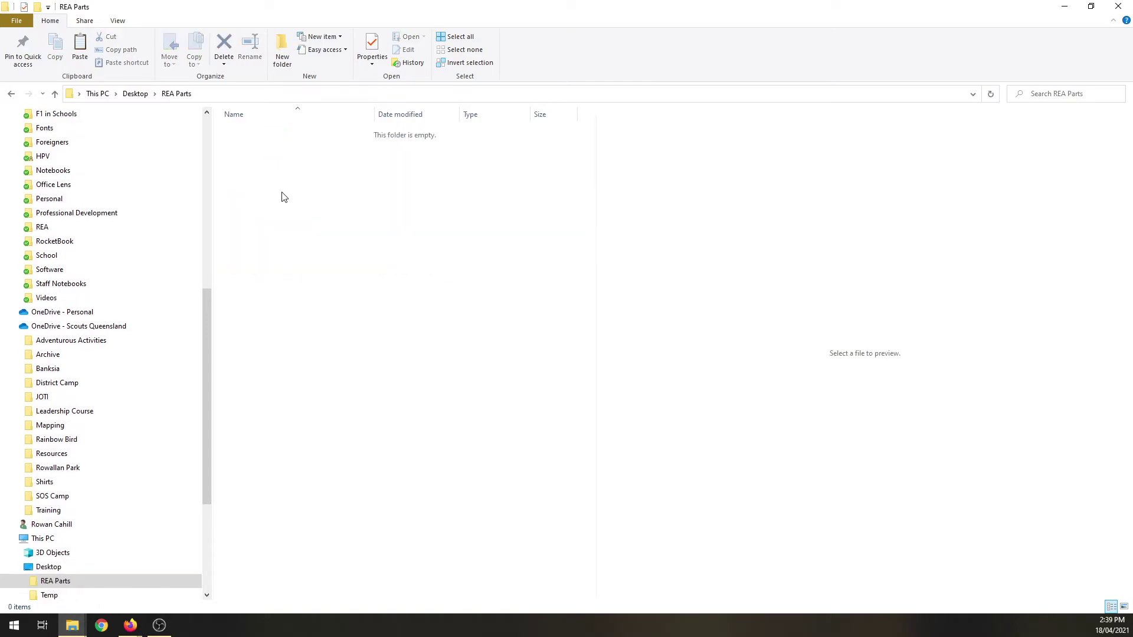
key(ctrl+v)
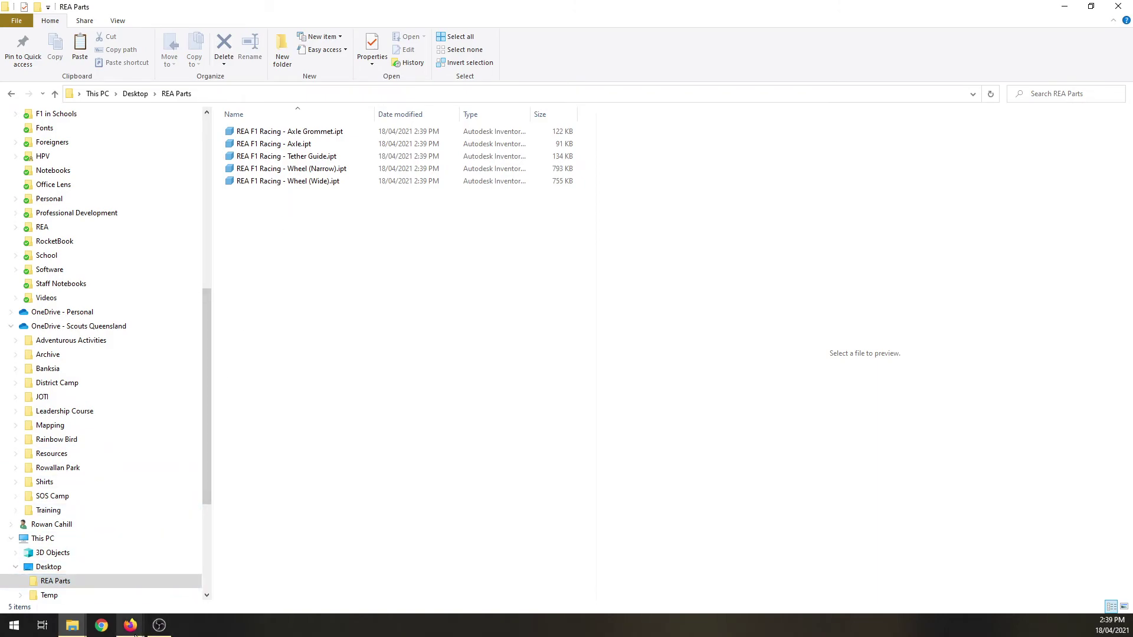
mouse_move(135, 632)
click(99, 597)
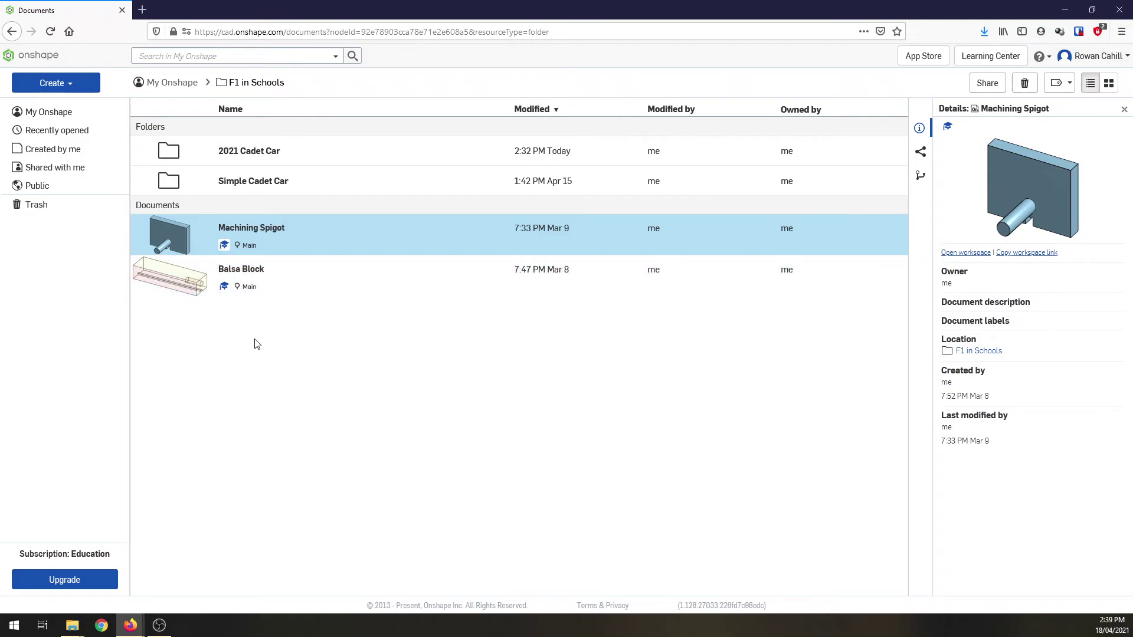
- Use Create > Import files to upload all five .ipt parts from Desktop > REA Parts
click(65, 86)
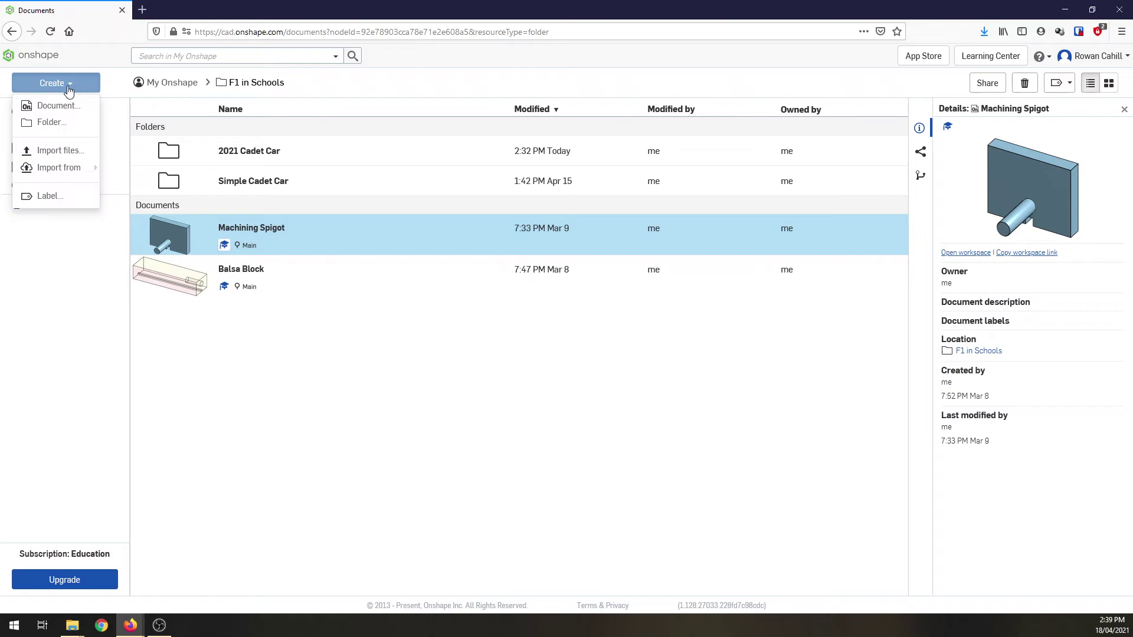
click(59, 153)
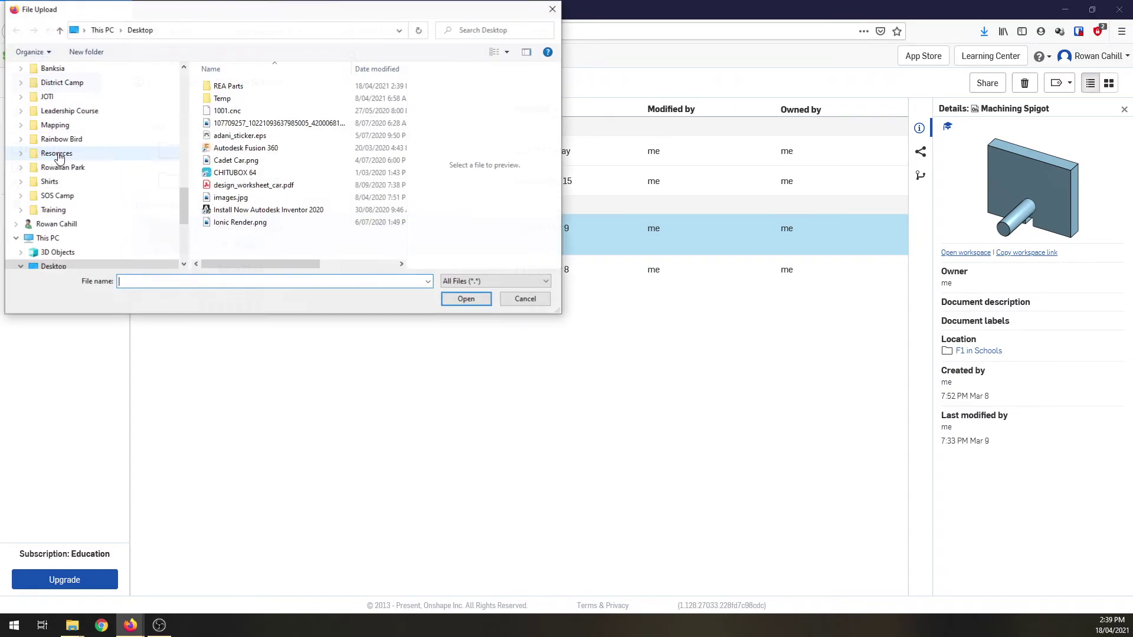
double_click(220, 88)
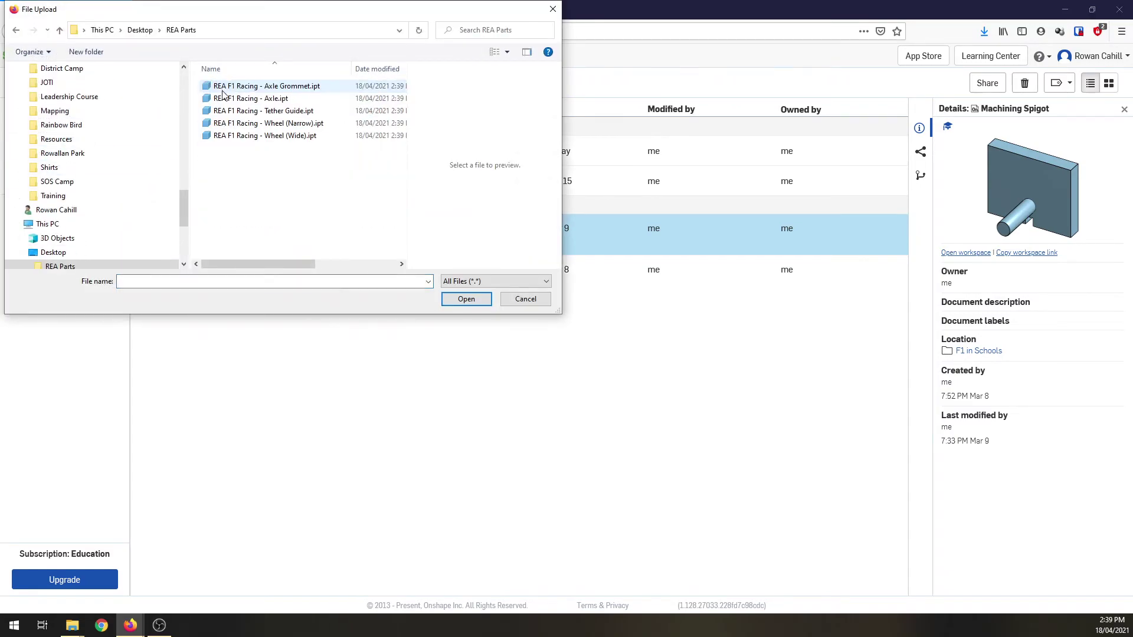
drag(294, 171, 218, 89)
click(476, 300)
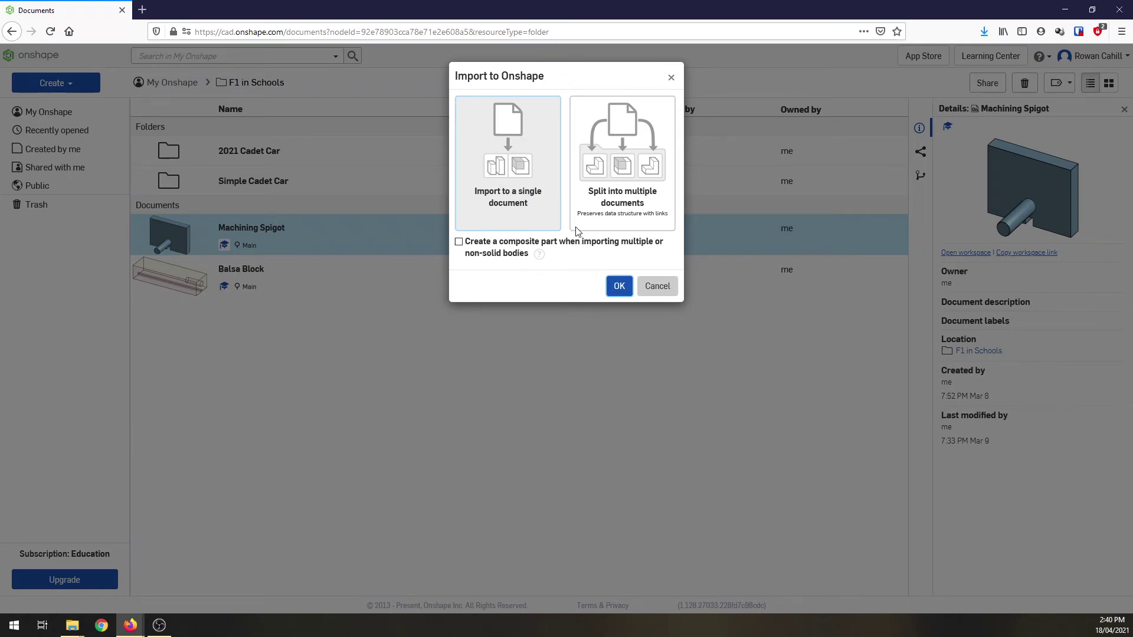
- Confirm importing the five REA Parts files into a single document
click(616, 286)
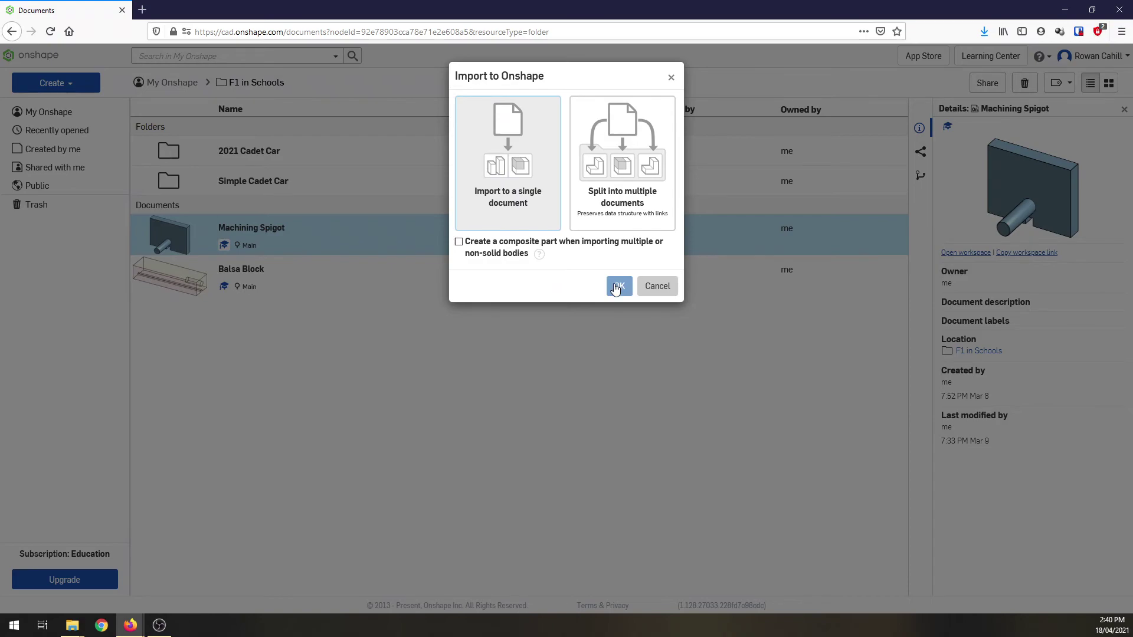